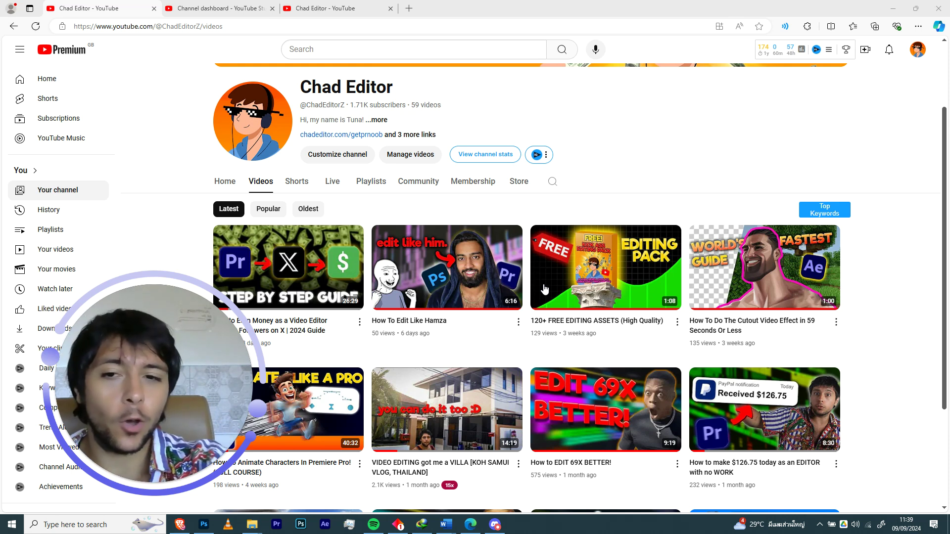
pyautogui.click(365, 8)
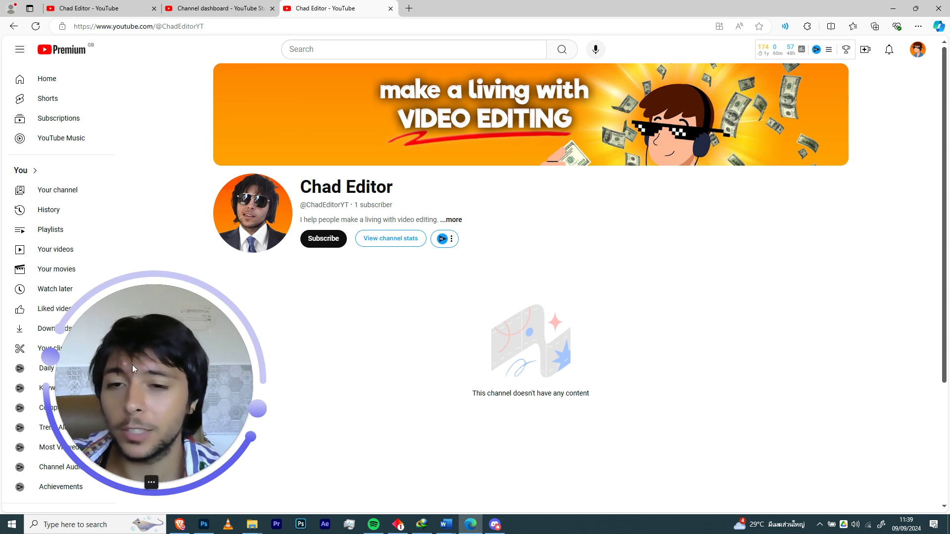
pyautogui.click(139, 8)
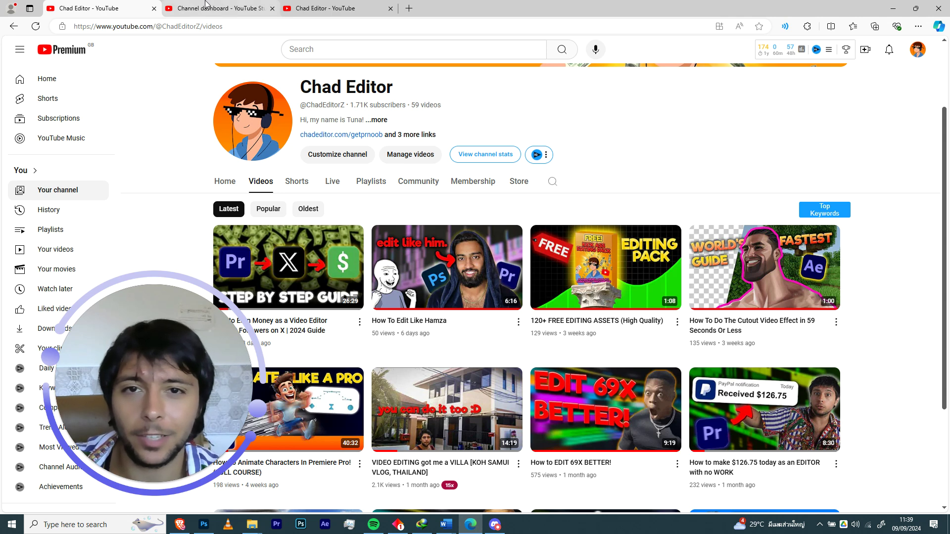
pyautogui.click(185, 8)
pyautogui.click(89, 211)
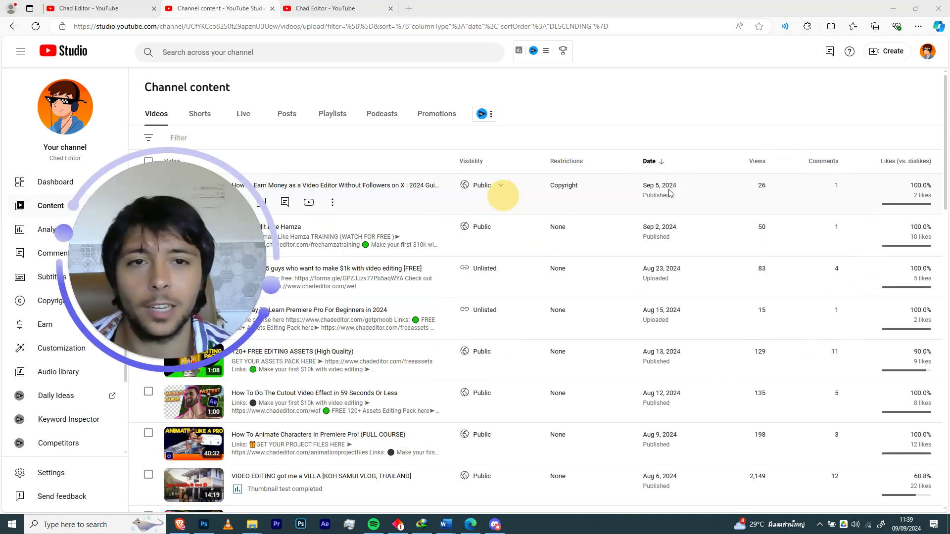
# - Try sorting by date newest and oldest first, then settle on highest views first
pyautogui.click(745, 181)
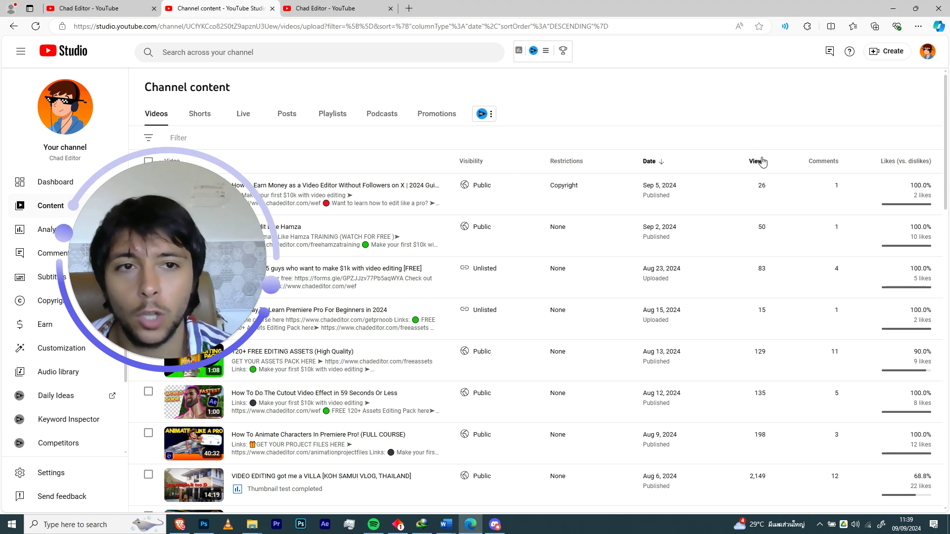
pyautogui.click(755, 162)
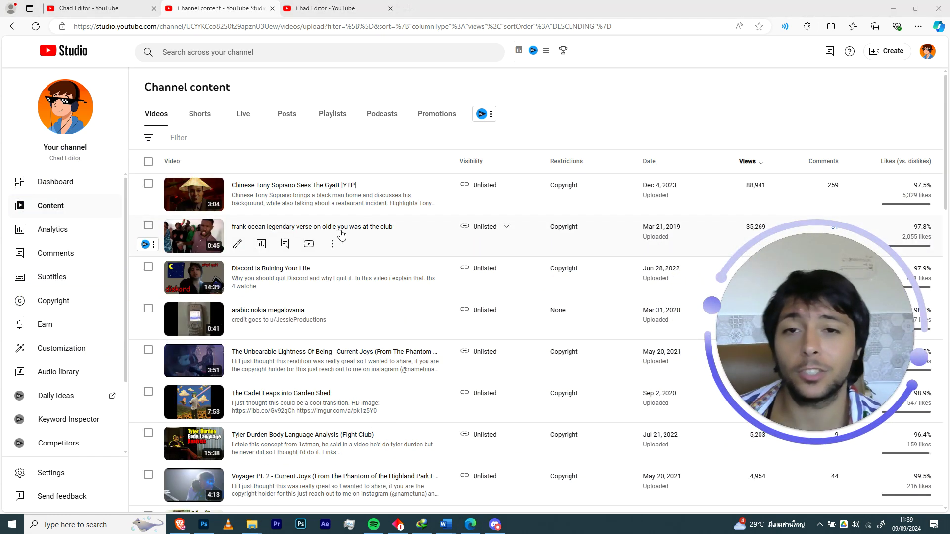
pyautogui.scroll(-1, 252, 275)
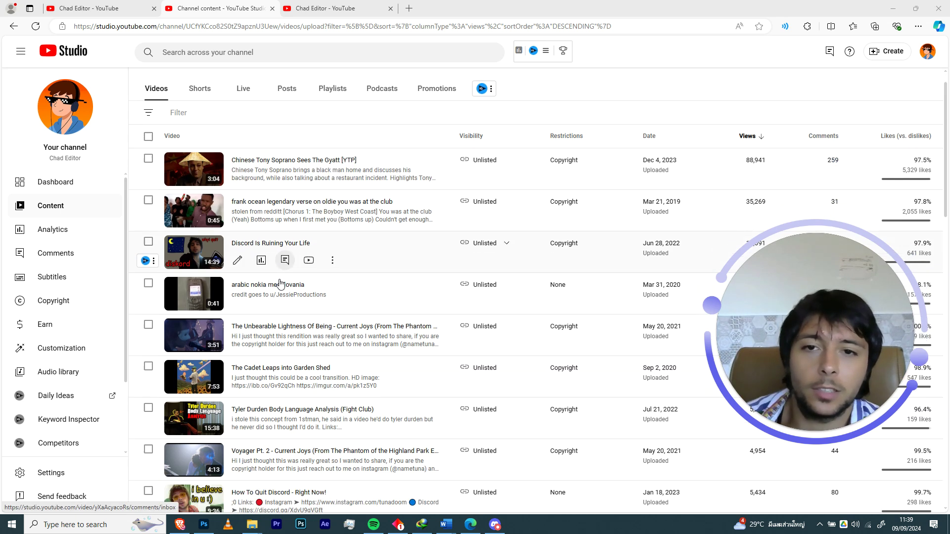
pyautogui.scroll(-1, 277, 284)
pyautogui.scroll(-1, 277, 284)
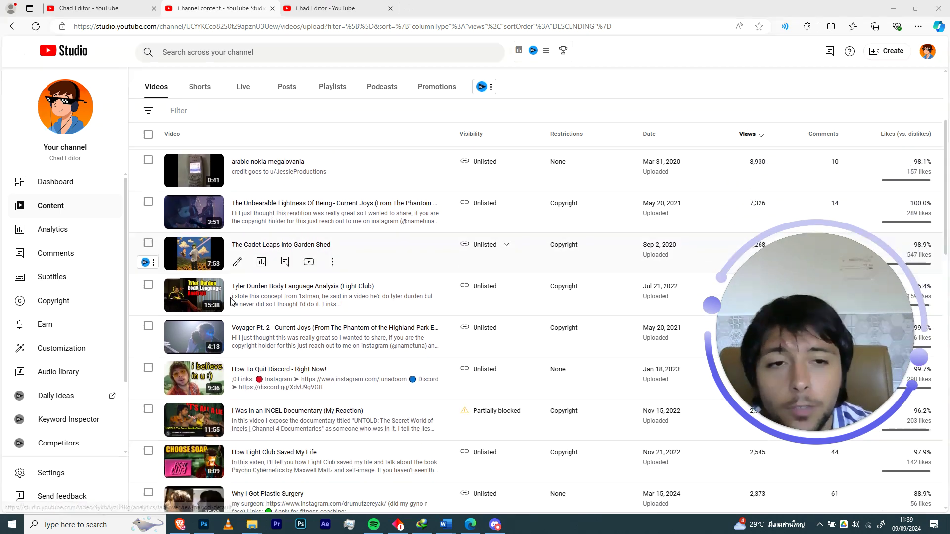
pyautogui.scroll(3, 583, 290)
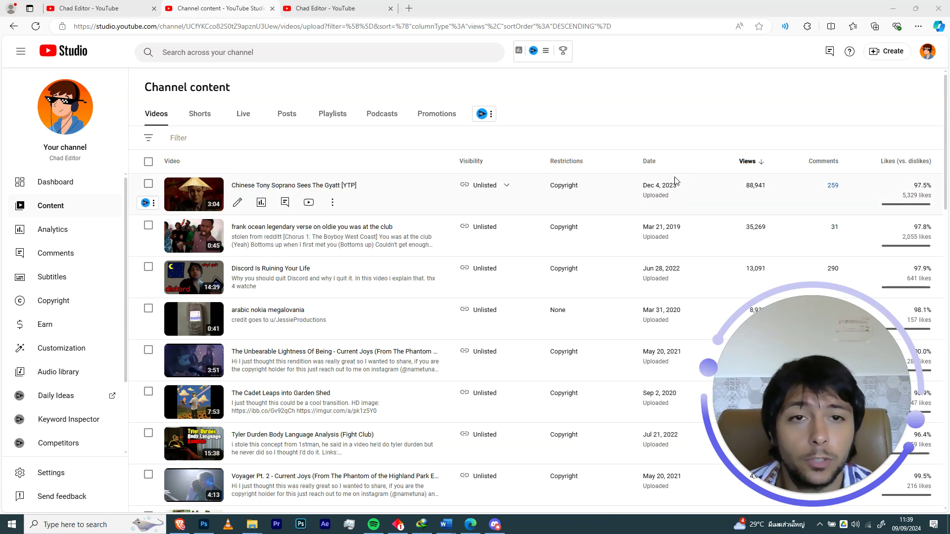
pyautogui.click(648, 162)
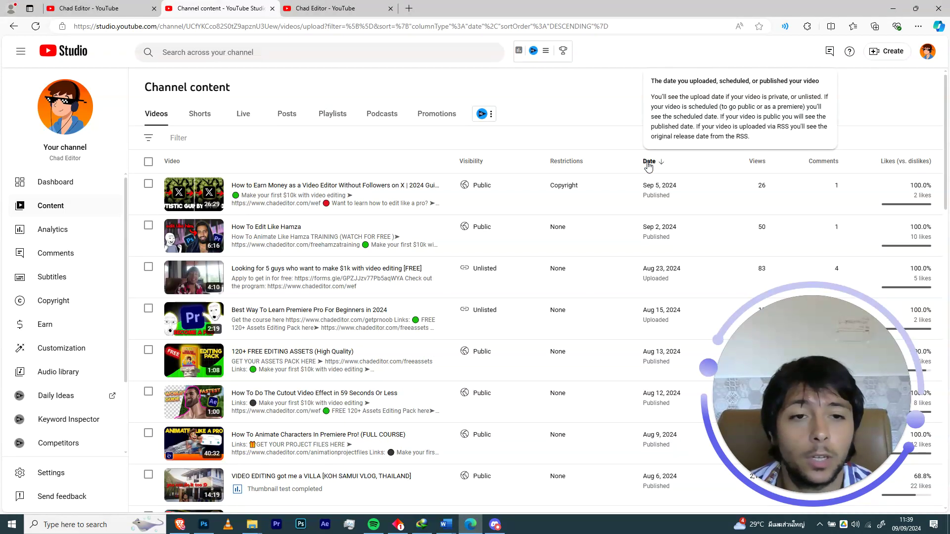
pyautogui.click(647, 163)
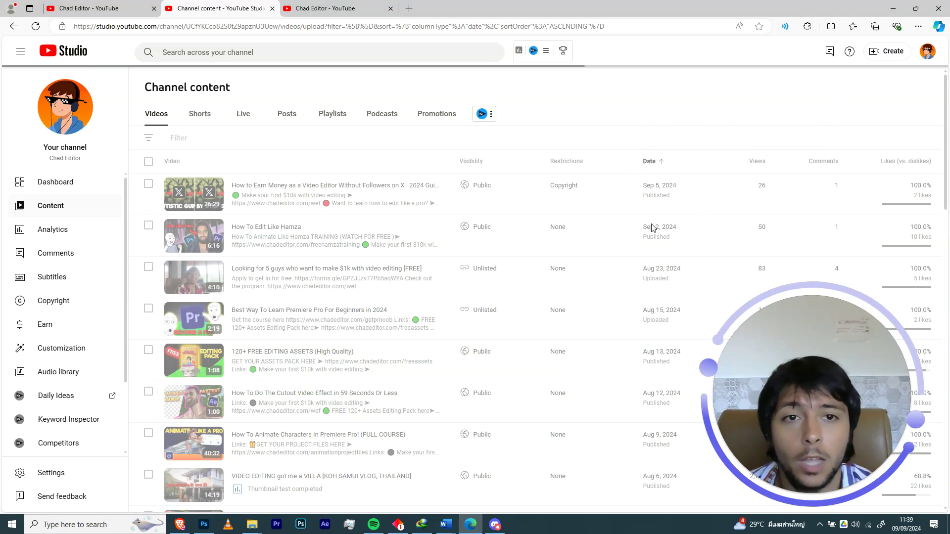
pyautogui.scroll(-2, 608, 295)
pyautogui.scroll(-1, 608, 295)
pyautogui.scroll(5, 609, 295)
pyautogui.scroll(-1, 653, 230)
pyautogui.scroll(1, 742, 149)
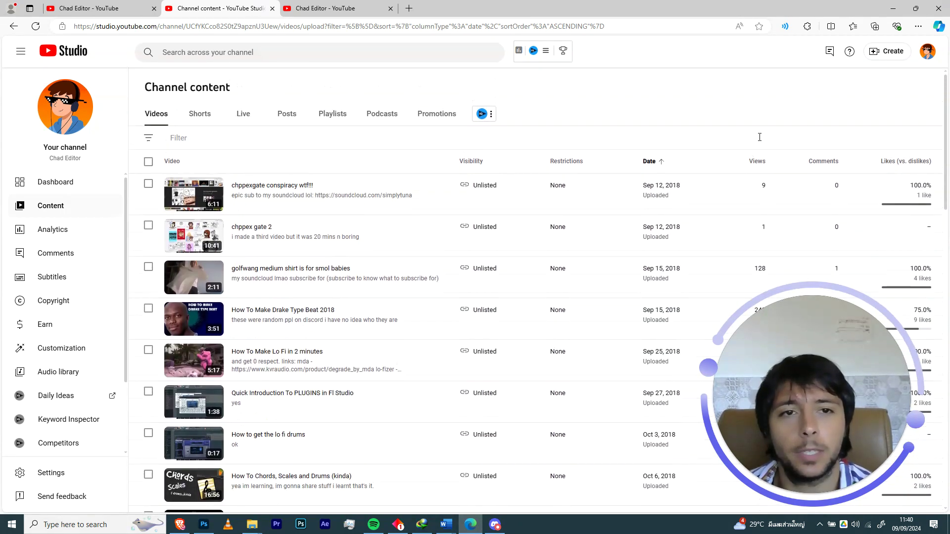
pyautogui.click(749, 162)
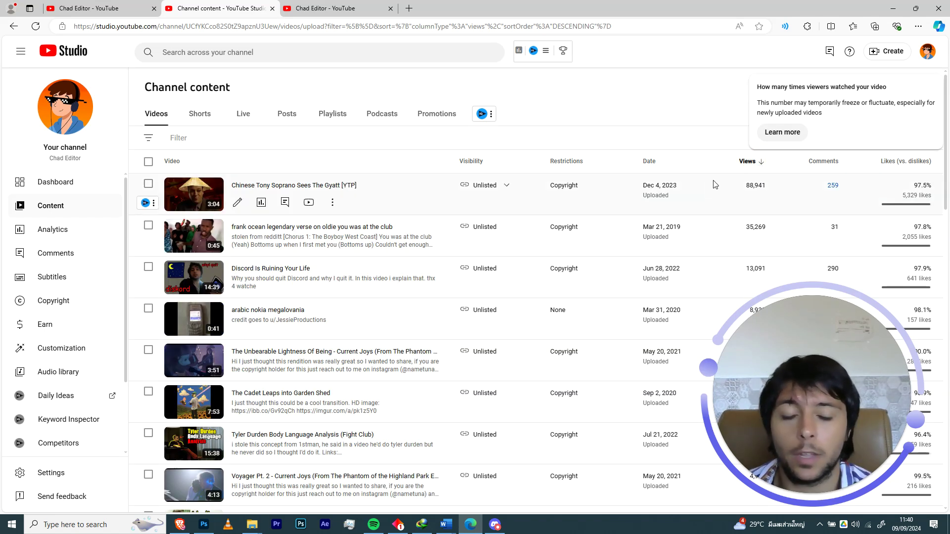
pyautogui.scroll(-3, 329, 307)
pyautogui.scroll(-3, 328, 308)
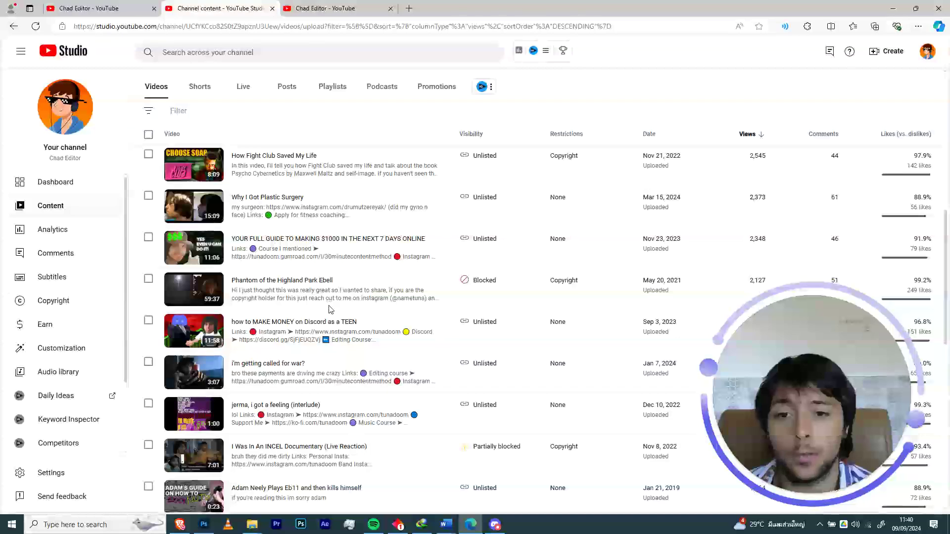
pyautogui.scroll(3, 231, 424)
pyautogui.moveTo(323, 451)
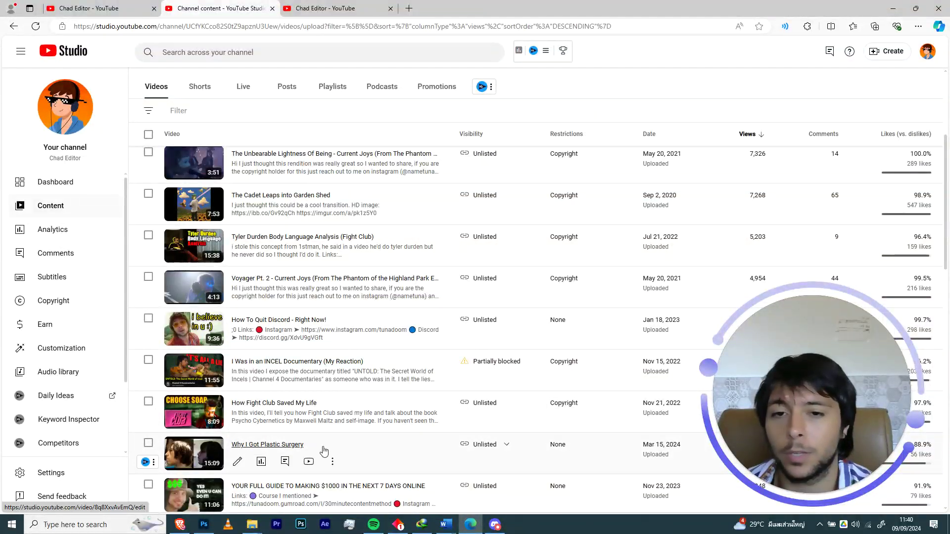
pyautogui.scroll(-1, 309, 448)
pyautogui.scroll(-3, 310, 438)
pyautogui.scroll(-2, 311, 430)
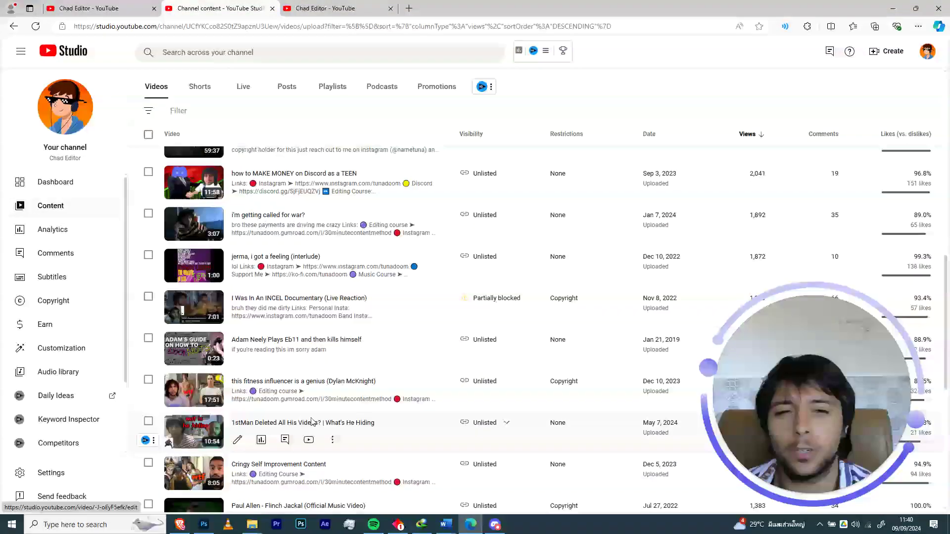
pyautogui.scroll(-3, 311, 422)
pyautogui.scroll(3, 311, 422)
pyautogui.scroll(3, 289, 349)
pyautogui.scroll(3, 259, 302)
pyautogui.scroll(3, 244, 326)
pyautogui.scroll(2, 230, 351)
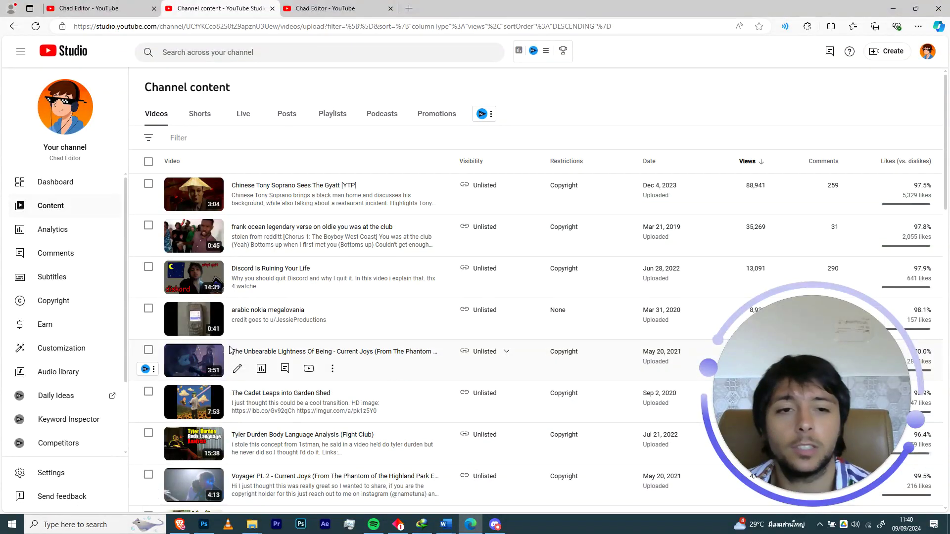